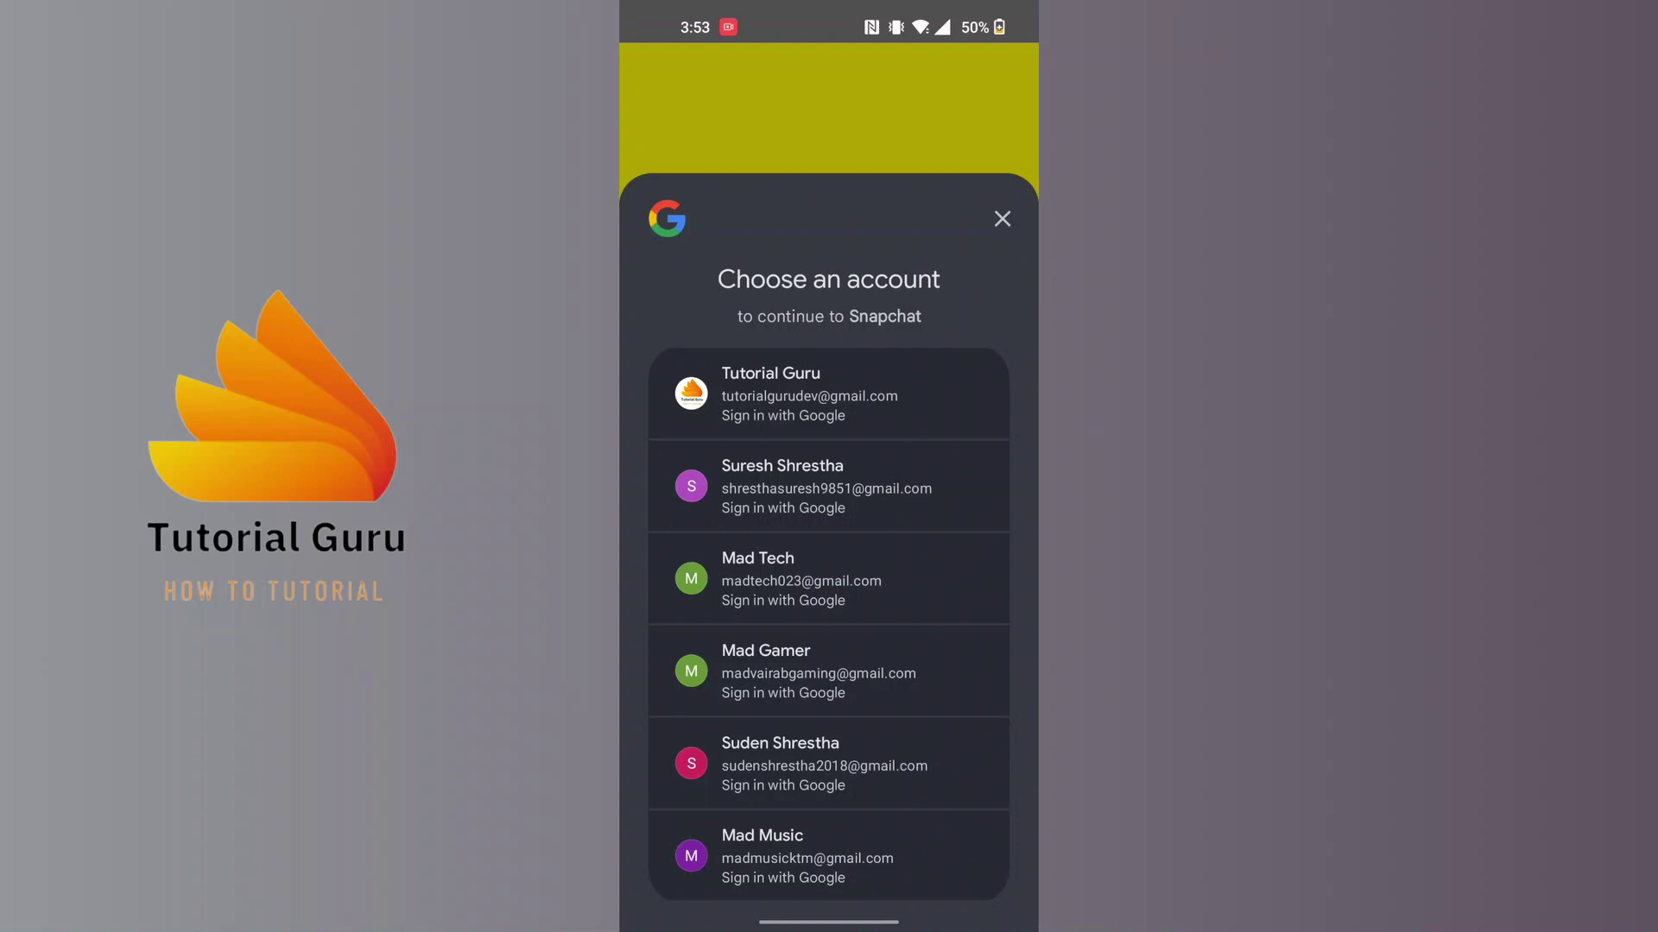
Dismiss the Google account chooser, return to the home screen and open the All apps drawer.
key("Escape")
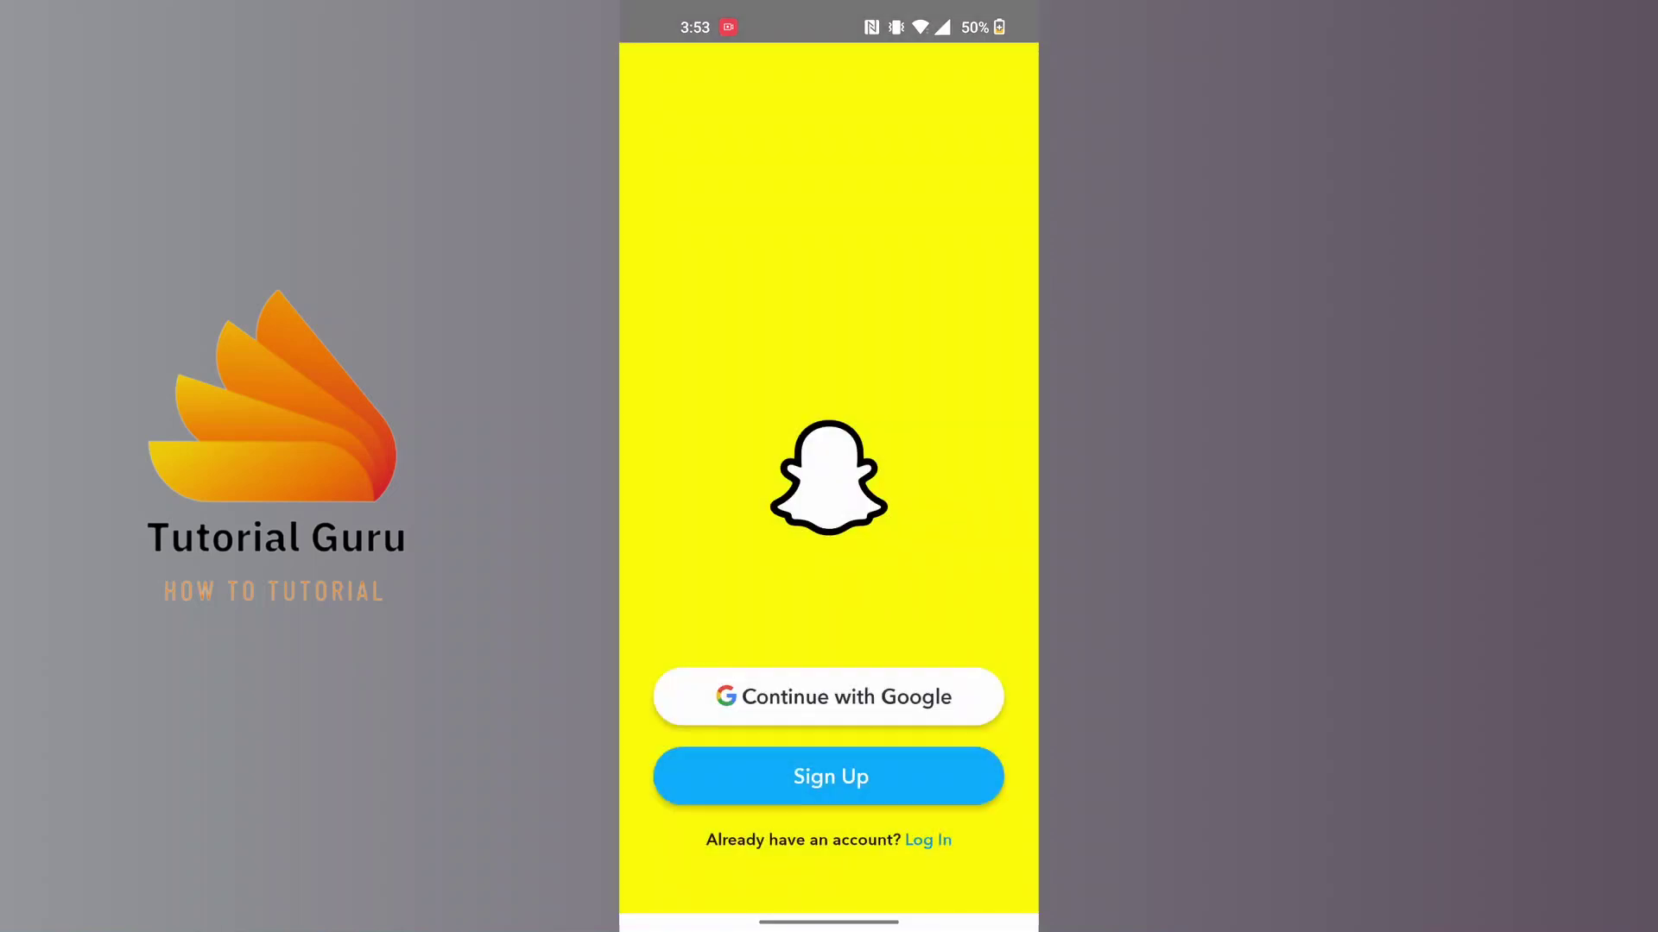
key("Home")
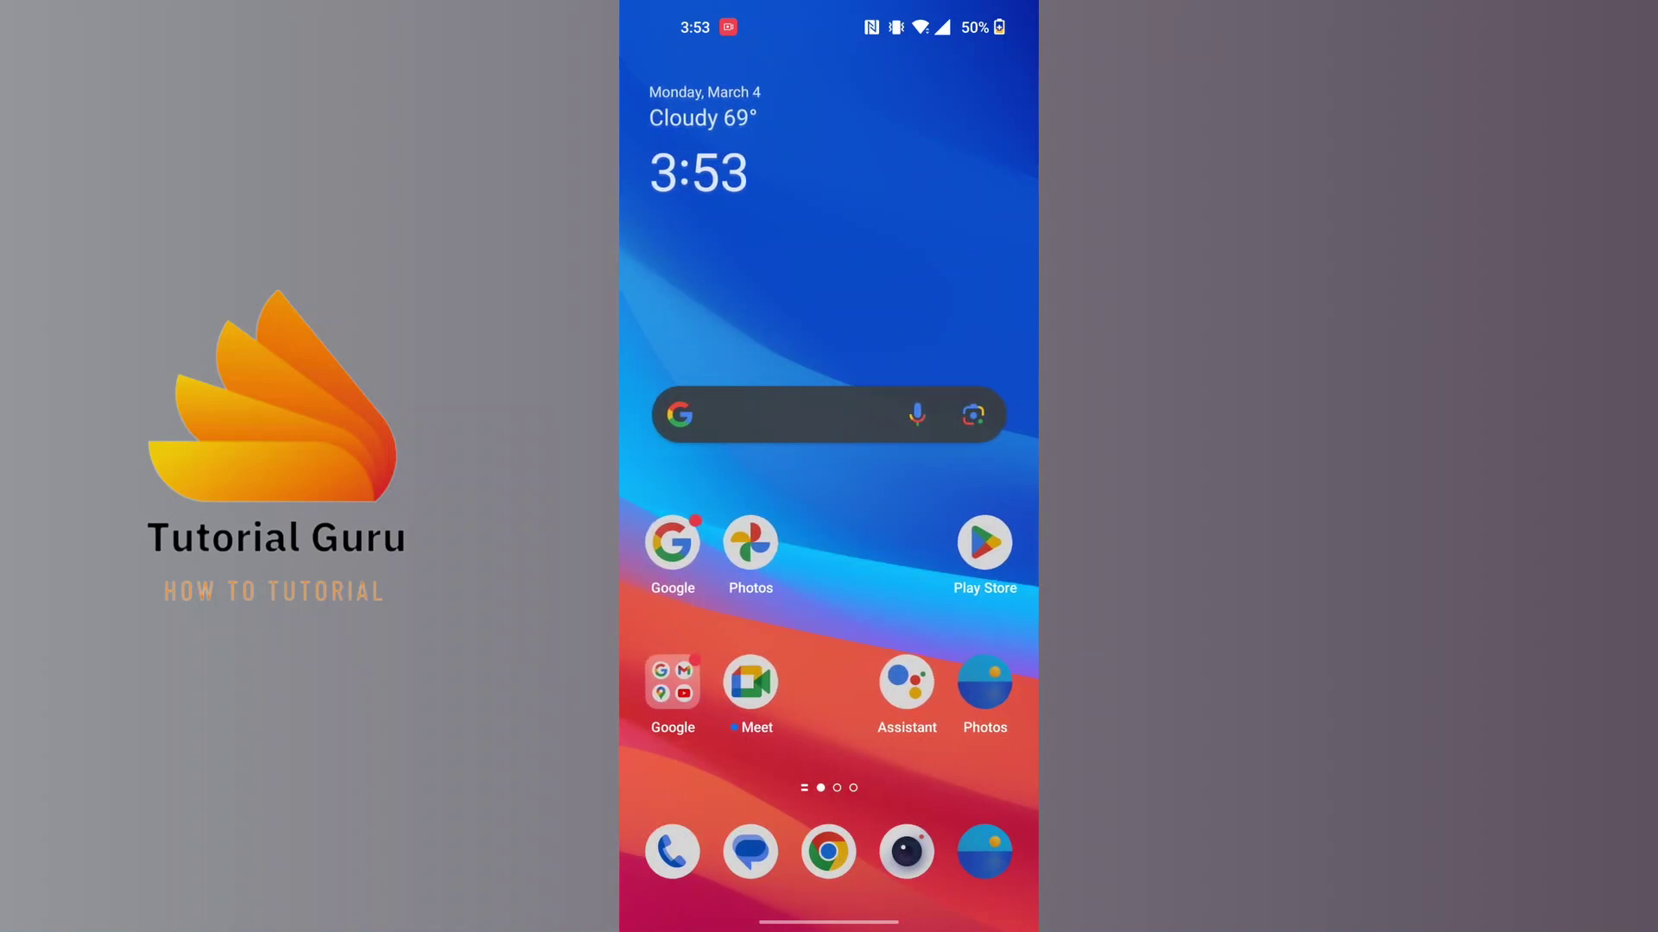
left_click_drag(829, 777, 829, 323)
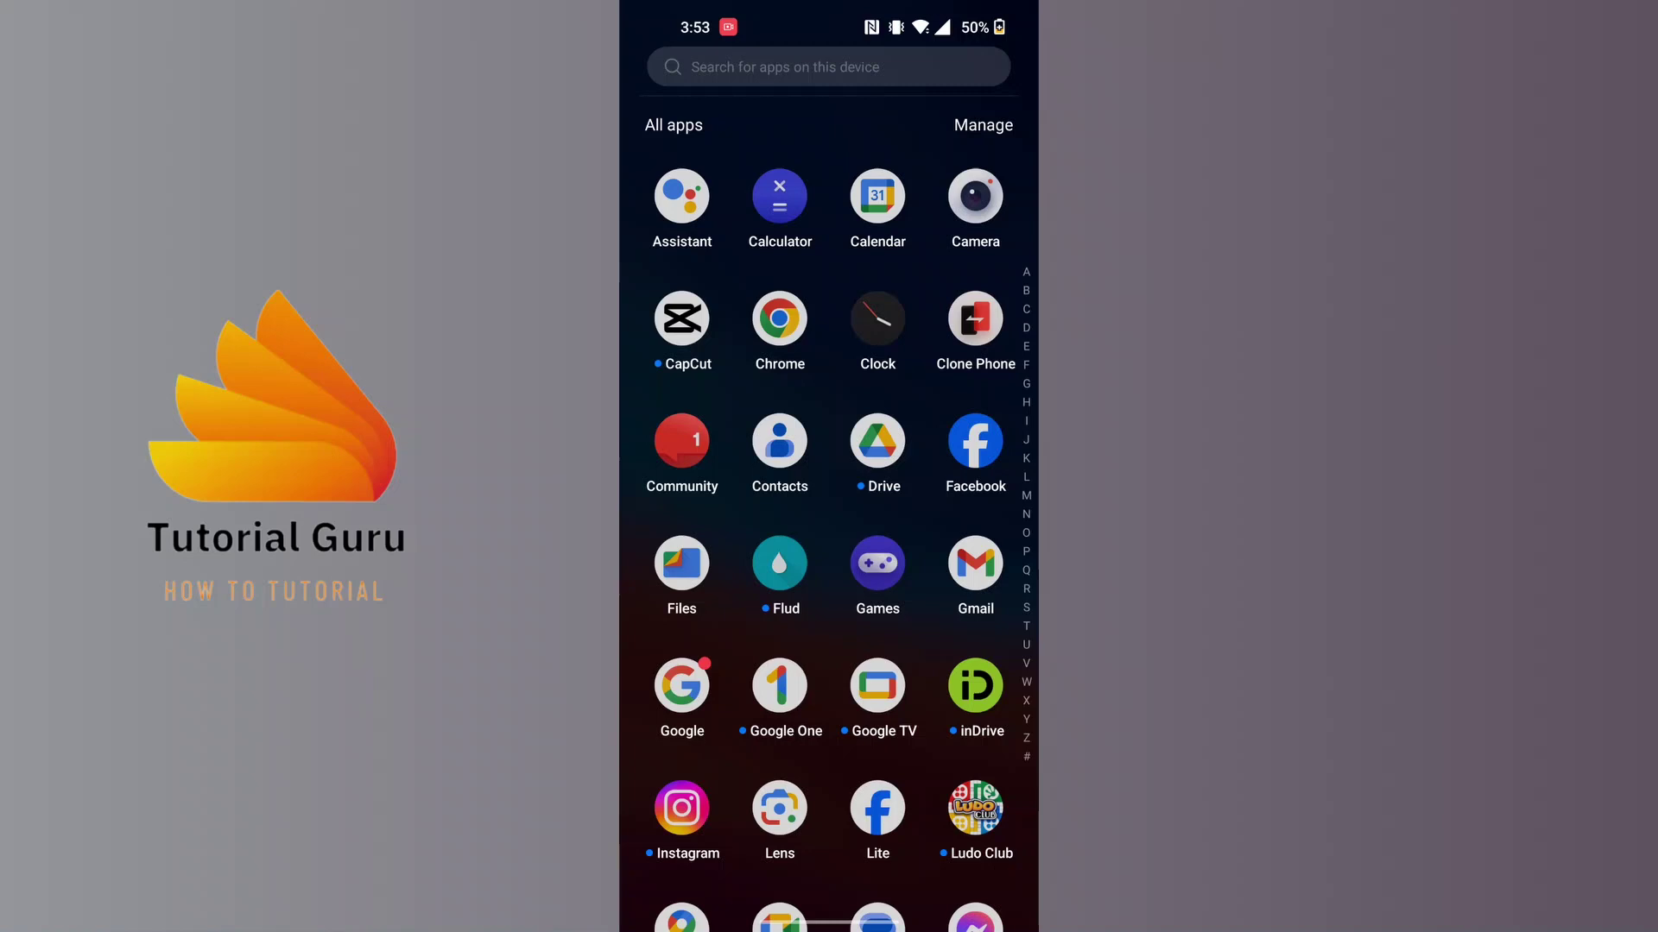
Launch Gmail and switch its inbox to a different signed-in Google account.
left_click(975, 563)
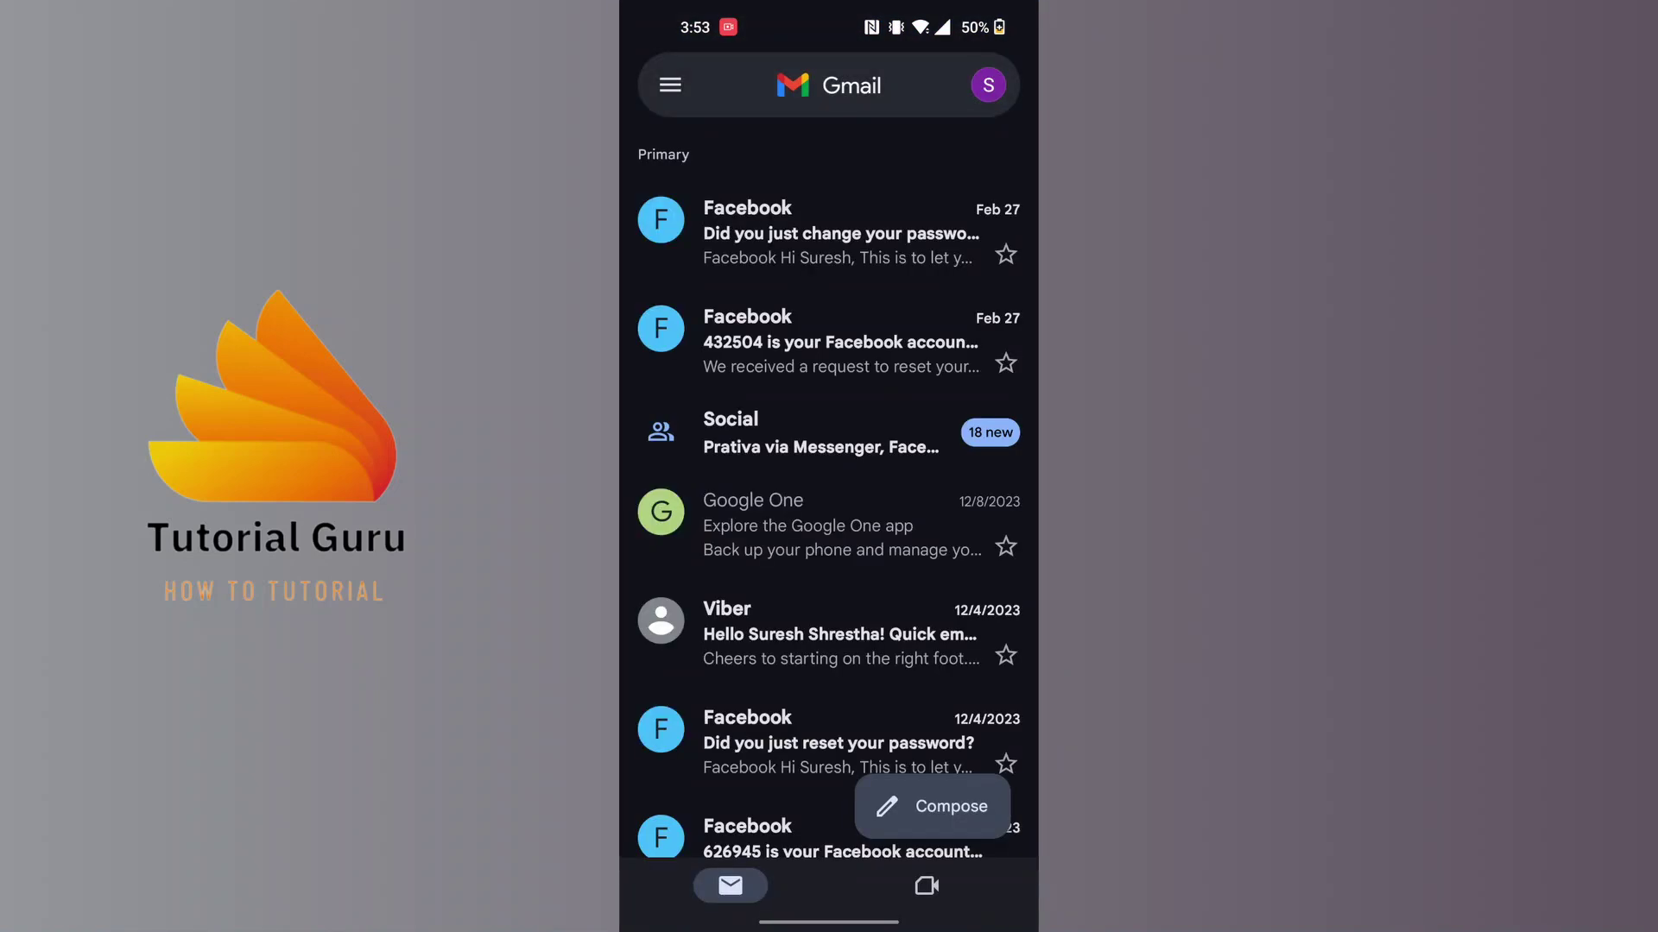
left_click(987, 86)
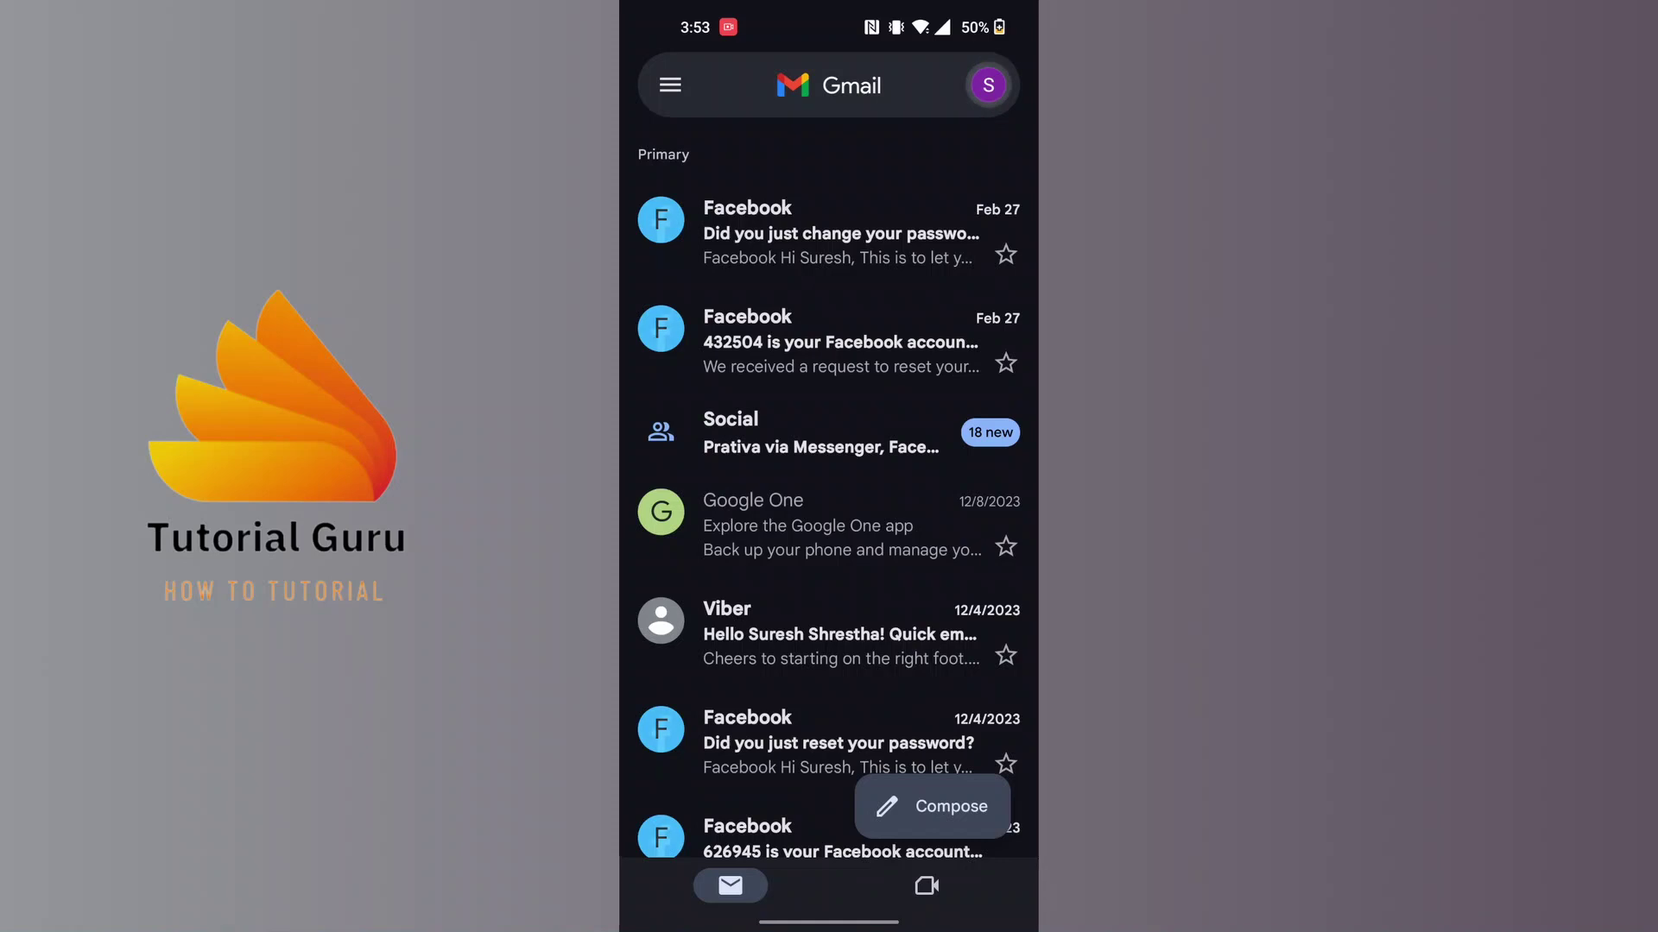
scroll(829, 518, "down", 2)
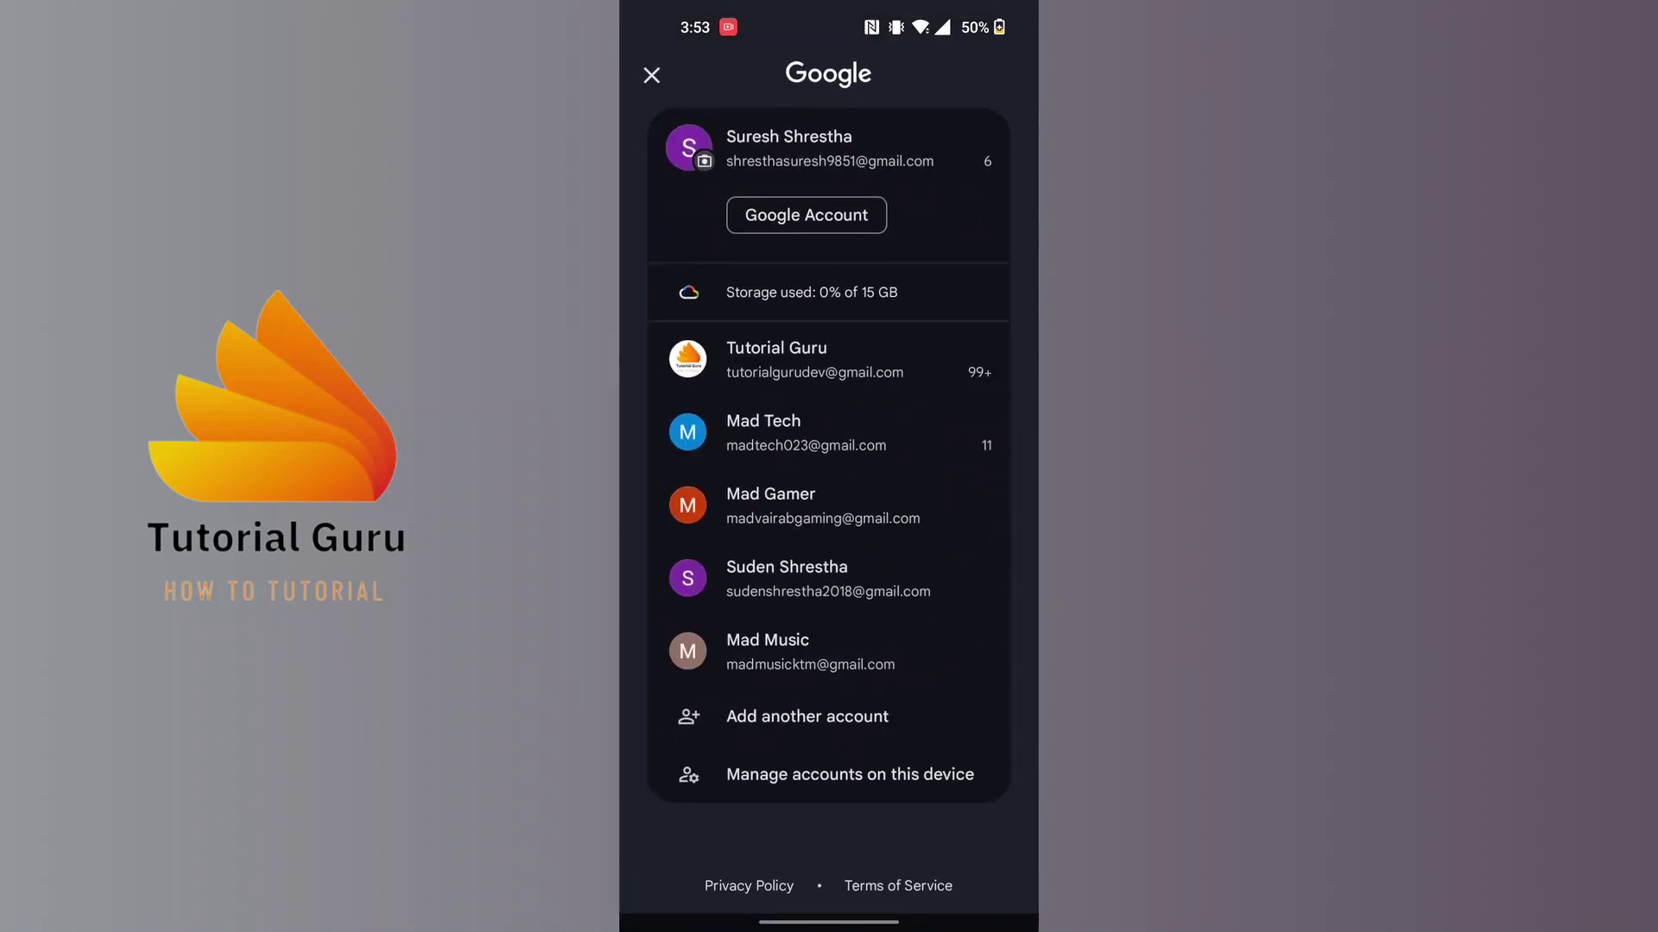
left_click(787, 578)
left_click(988, 86)
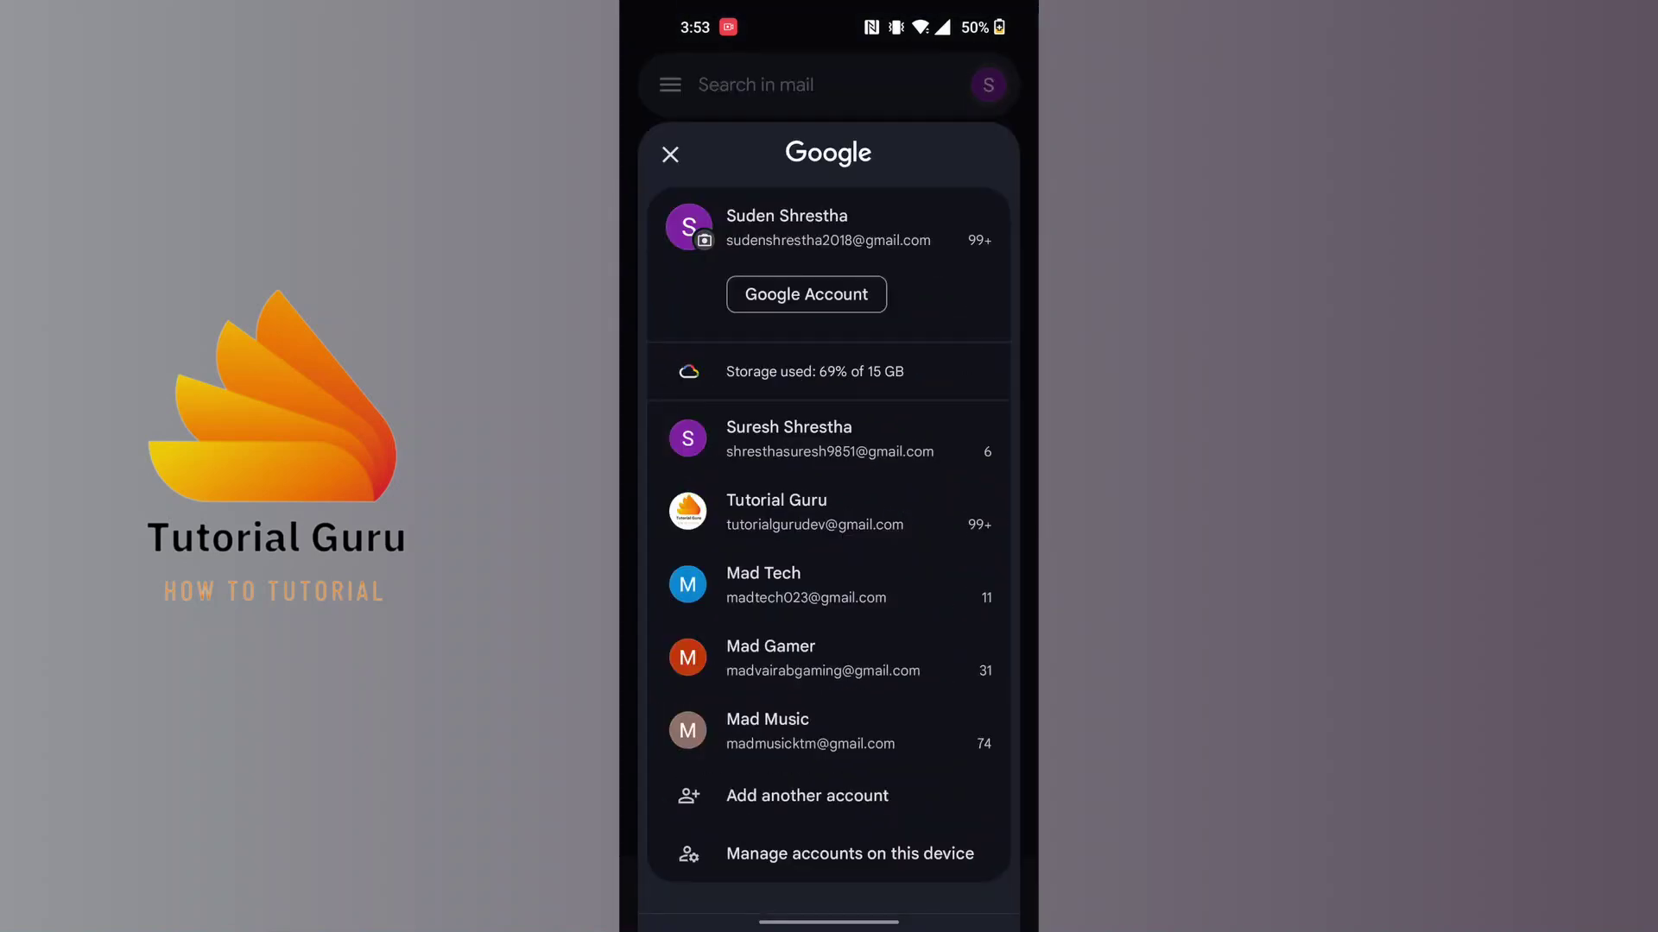
left_click(788, 438)
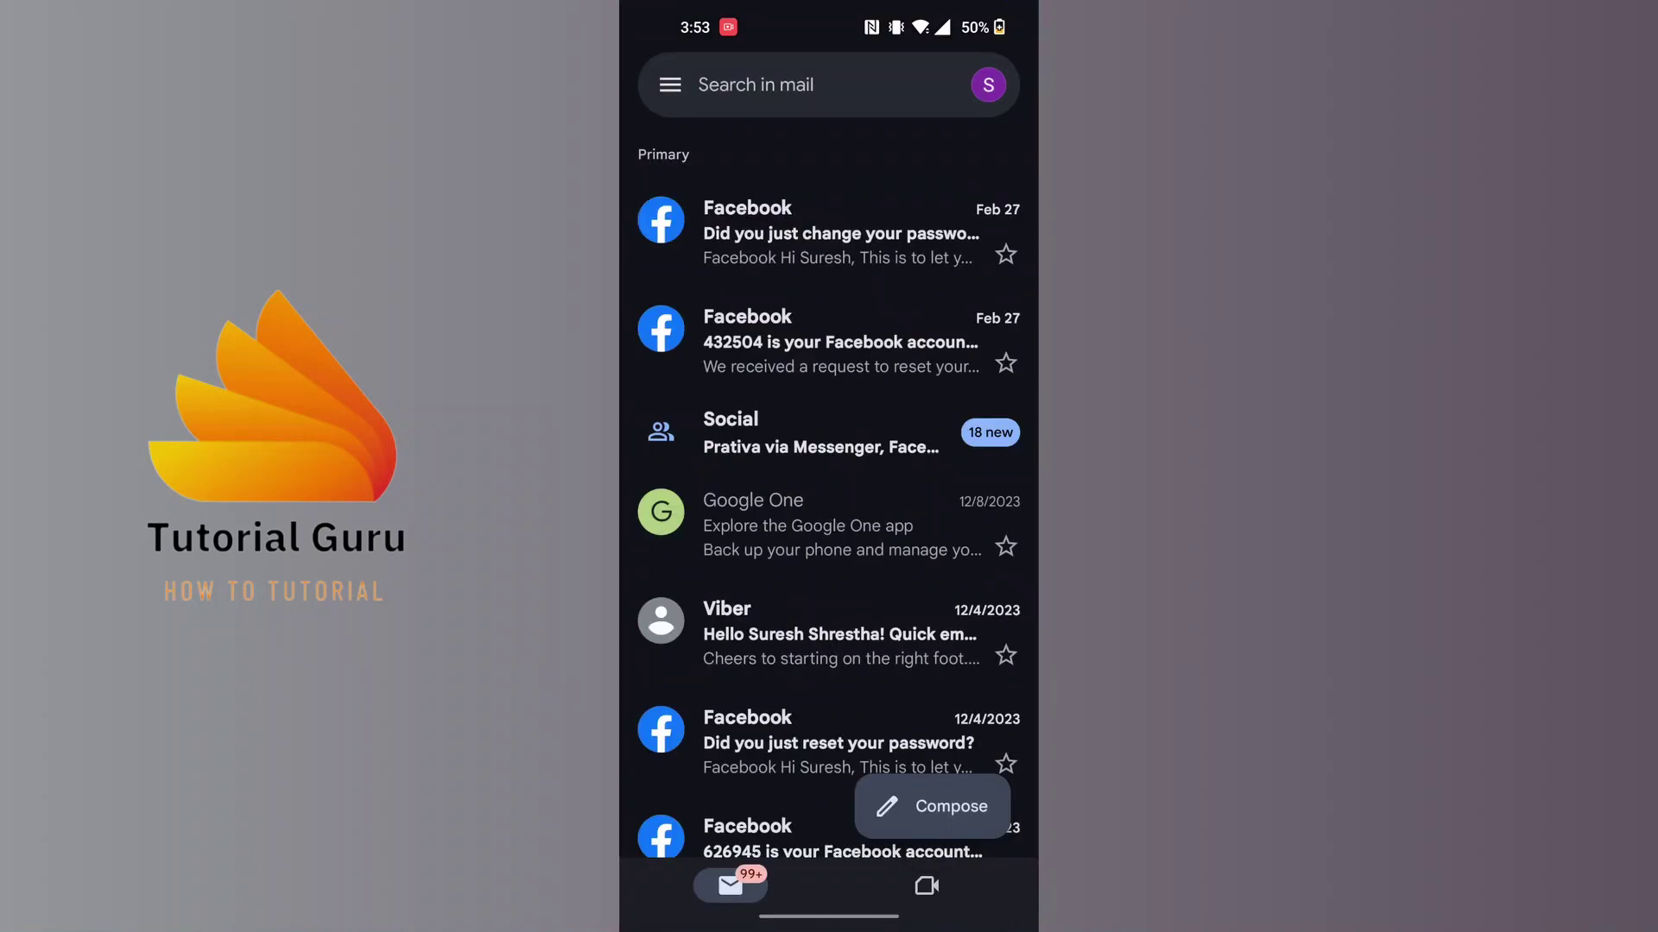
Return to Snapchat's login screen from Recents and bring up the Google account chooser again.
left_click_drag(828, 917, 829, 583)
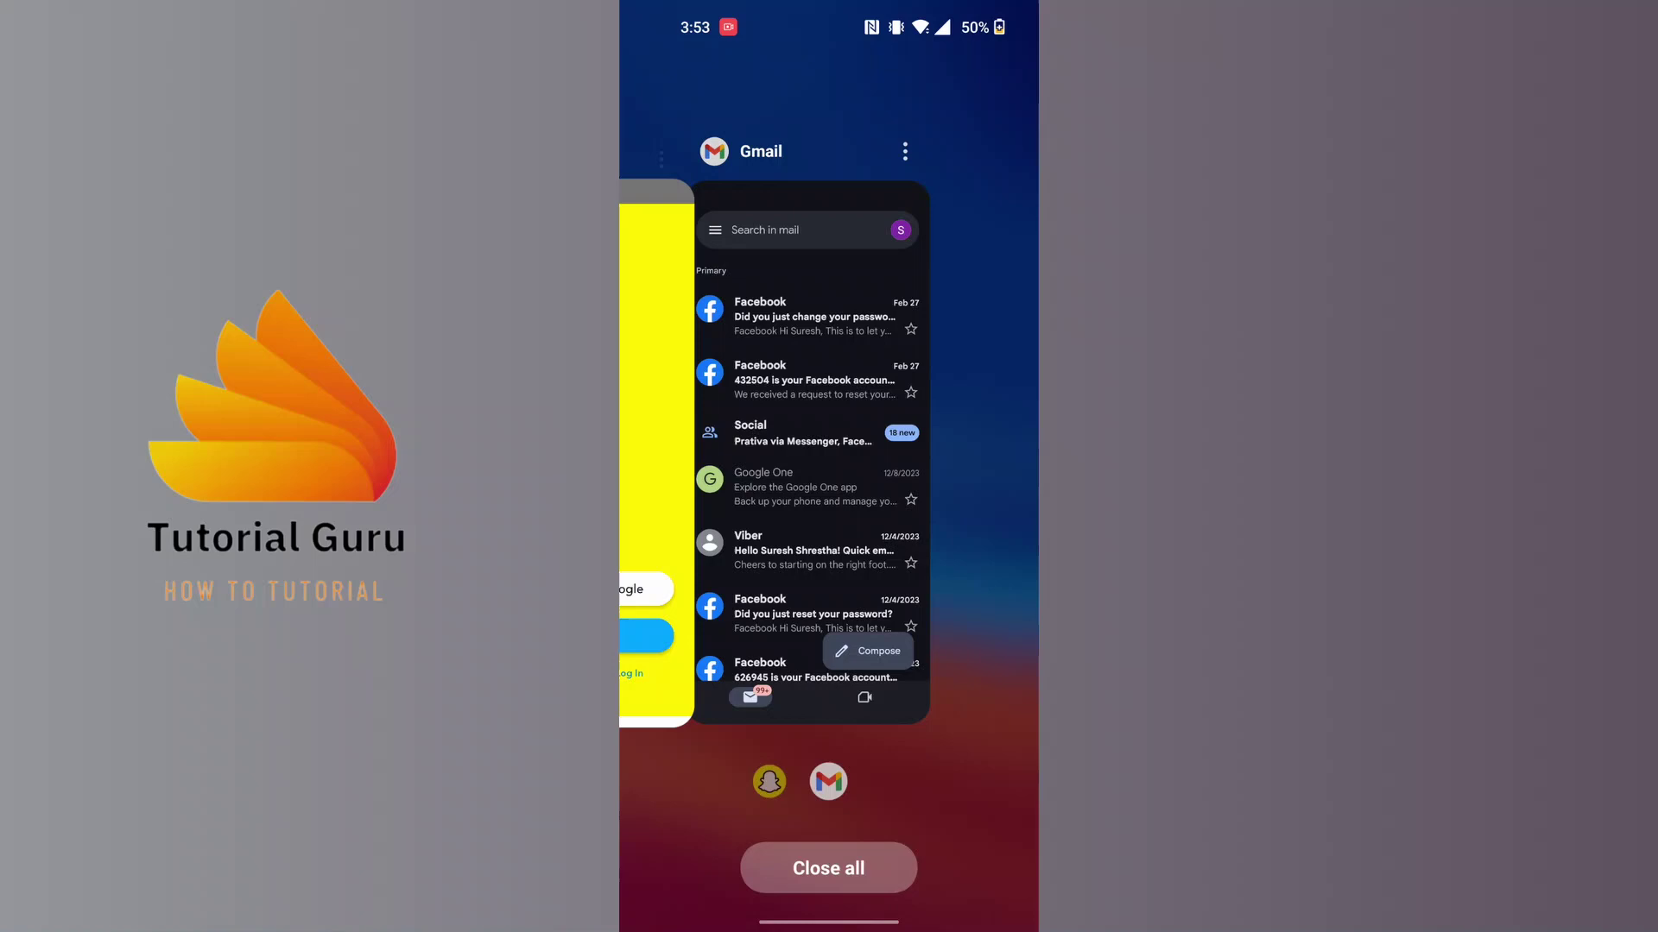
left_click(656, 388)
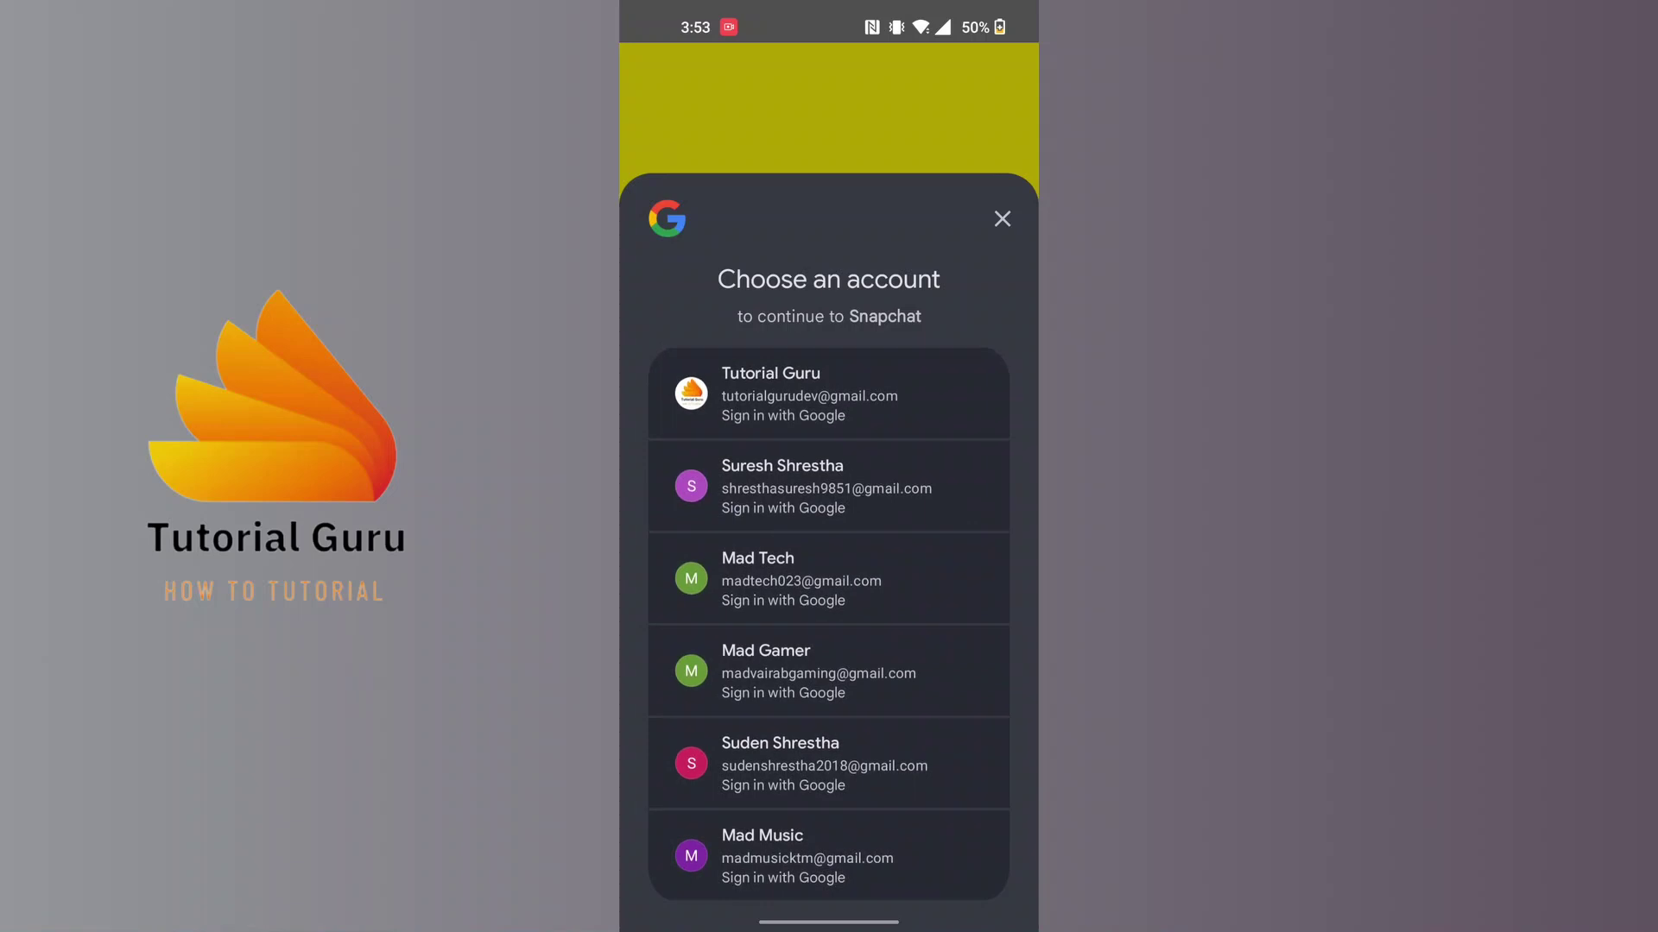
left_click(829, 763)
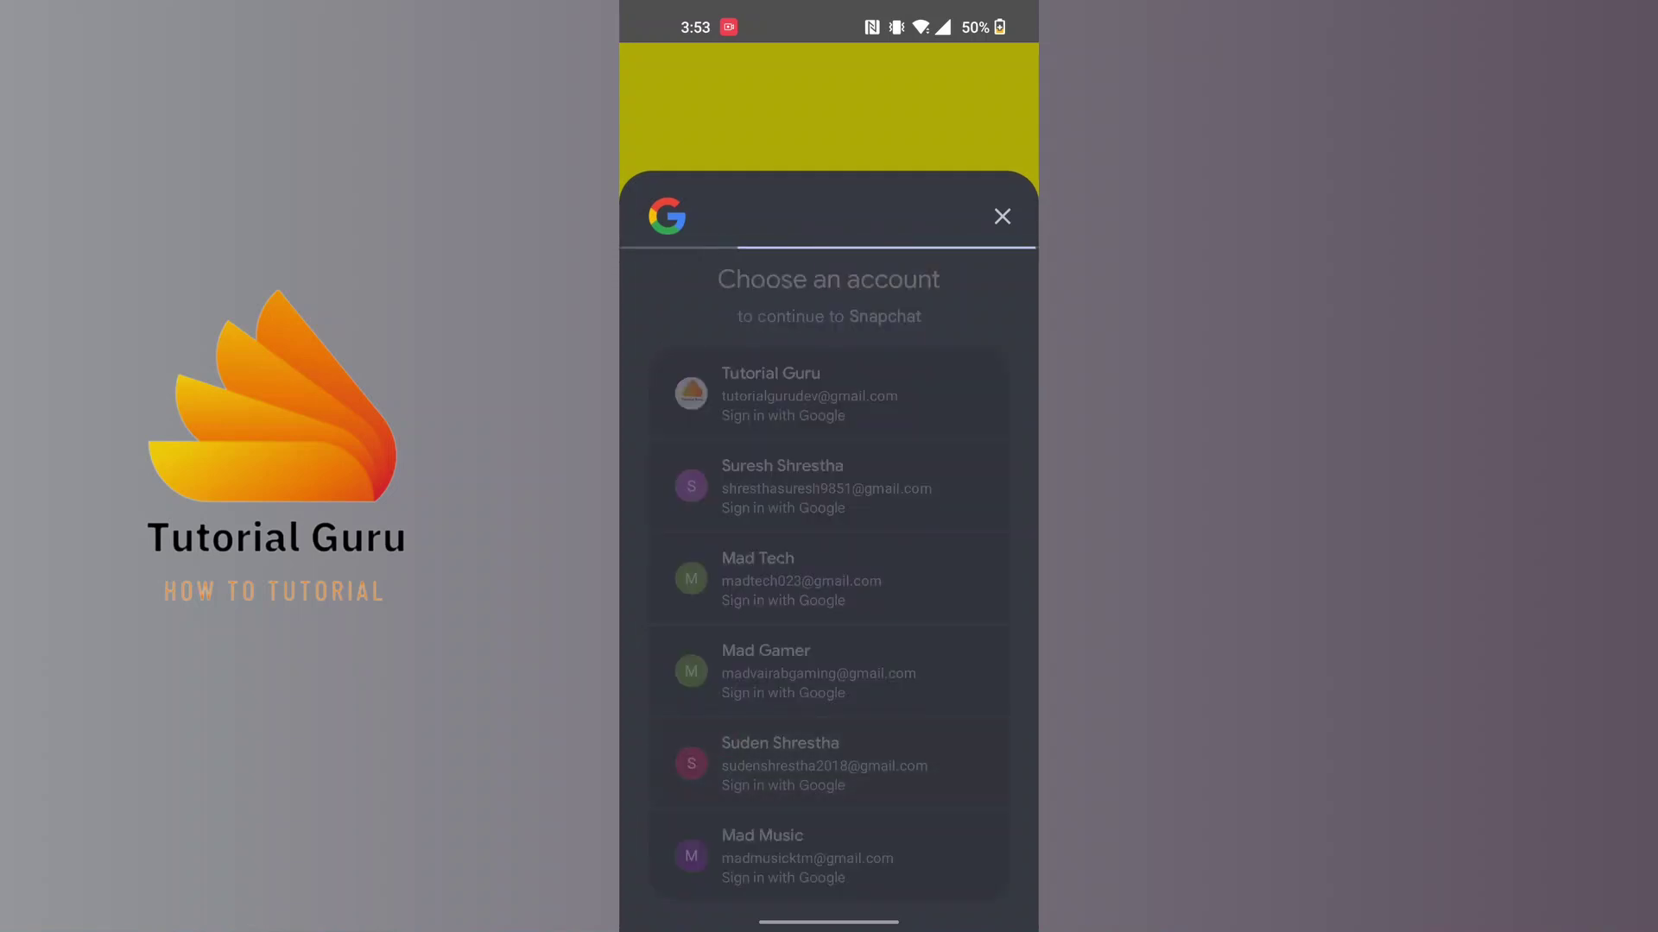